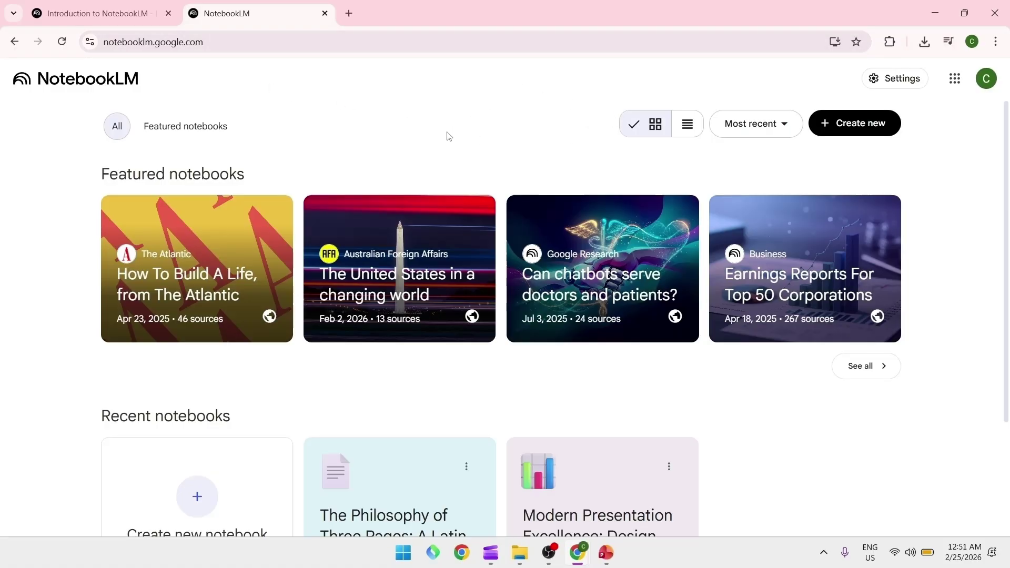
Open the notebook "The Philosophy of Three Pages: A Latin Study Test", view its options for adding sources, and close the notebook.
scroll(447, 137, "down", 1)
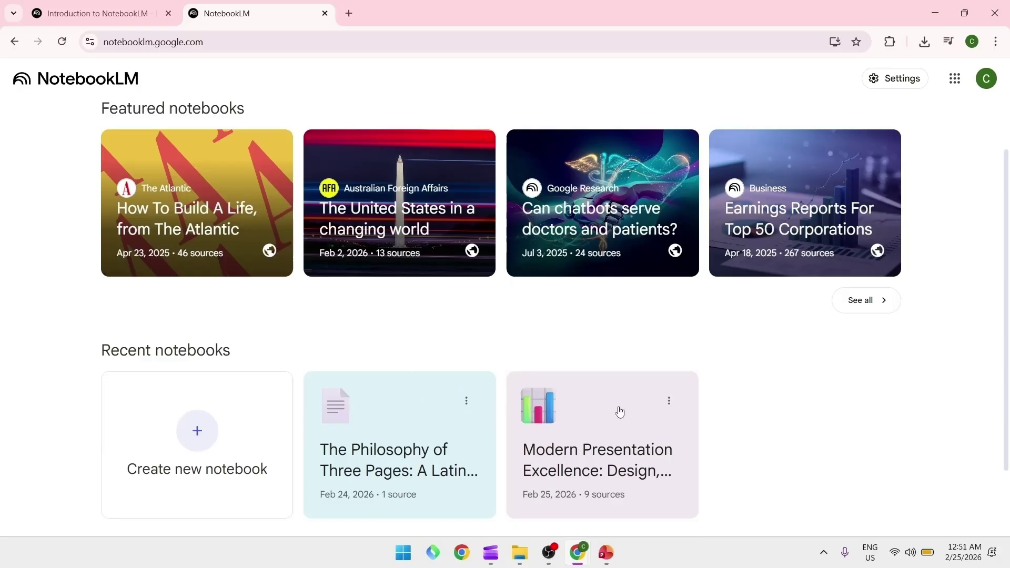
left_click(413, 405)
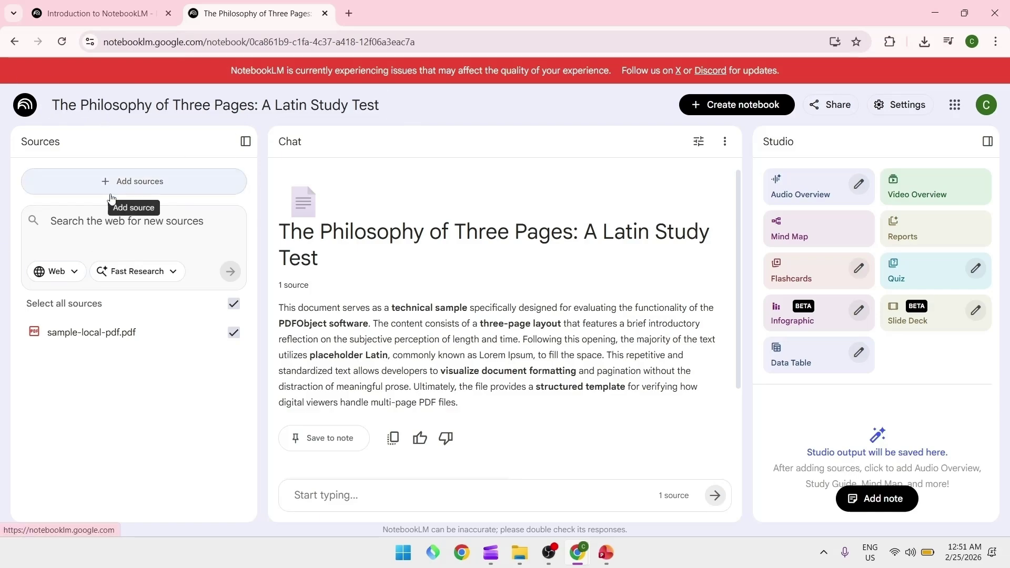
left_click(205, 197)
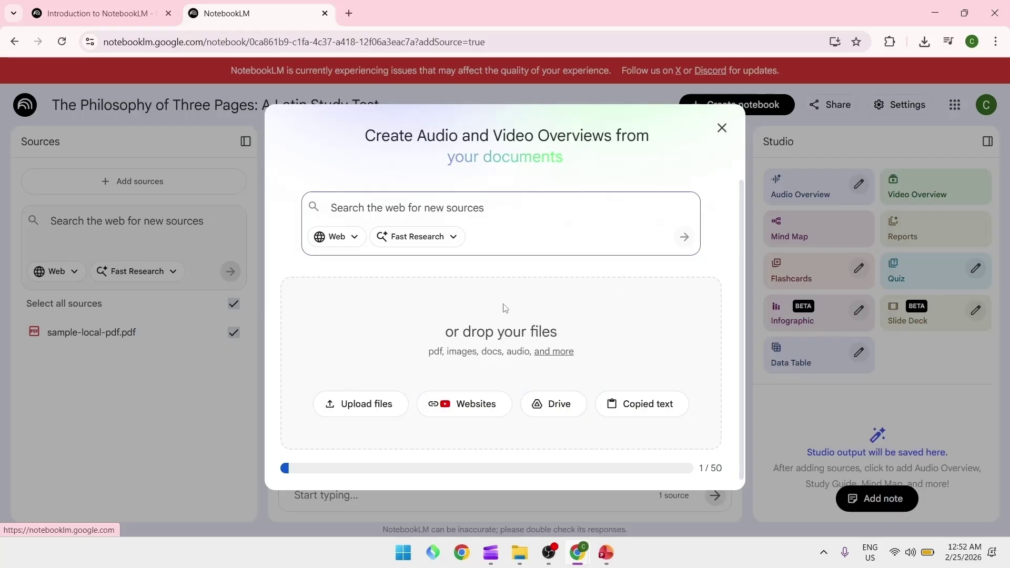
key("Escape")
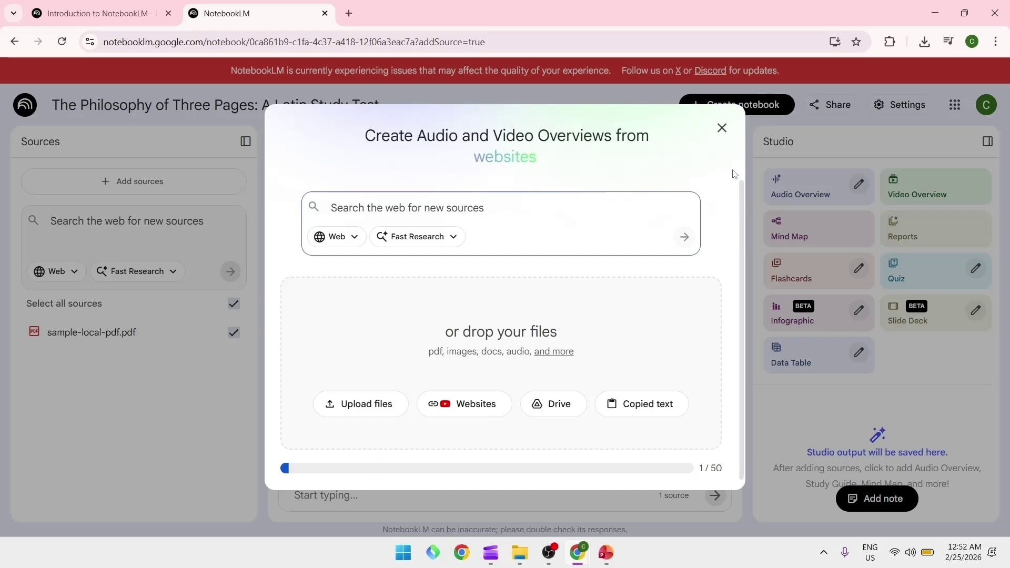
left_click(723, 133)
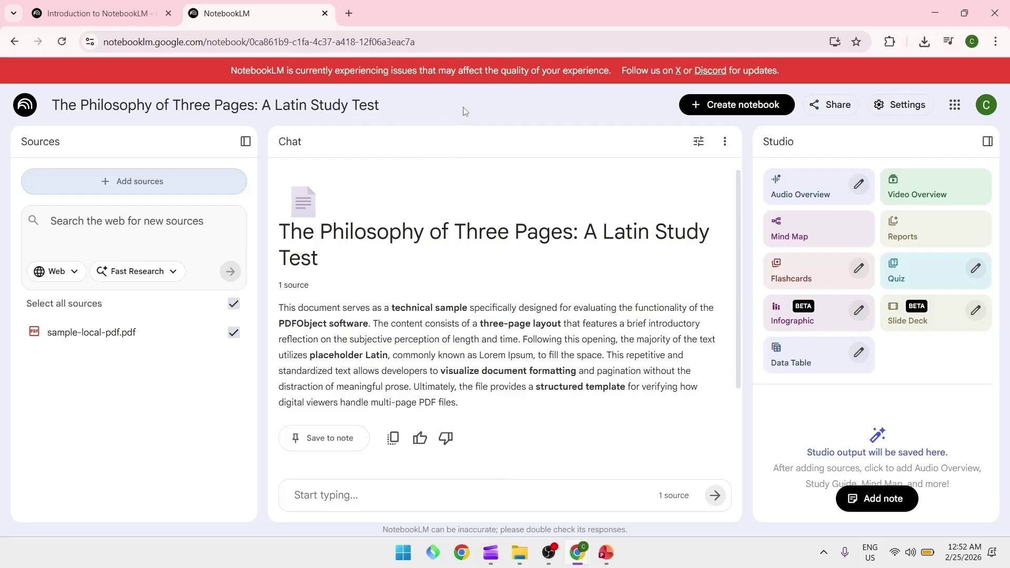
key("ctrl+w")
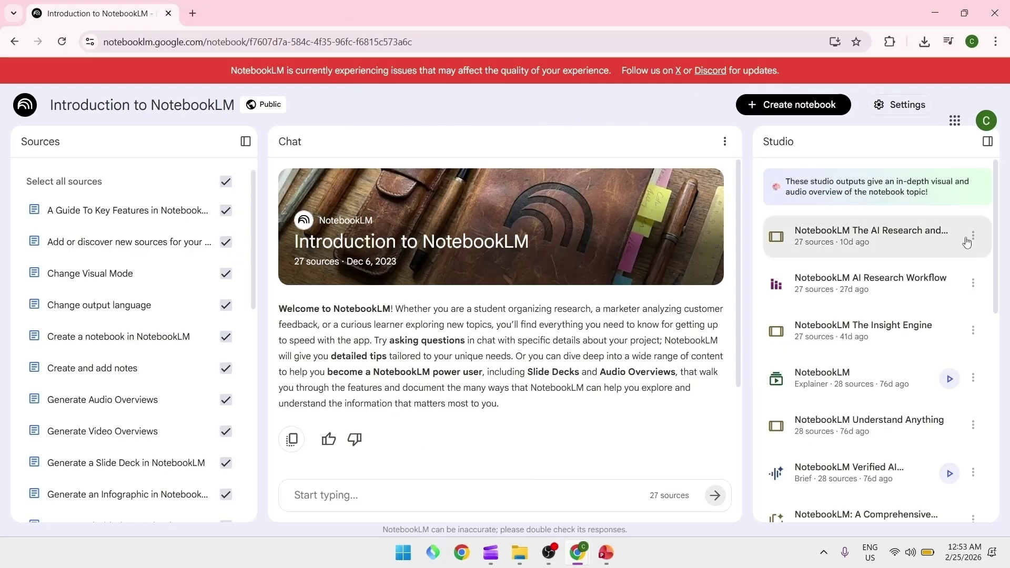
Open the "NotebookLM The AI Research and Thinking Partner" slide deck in the large viewer and look through its slides.
left_click(888, 251)
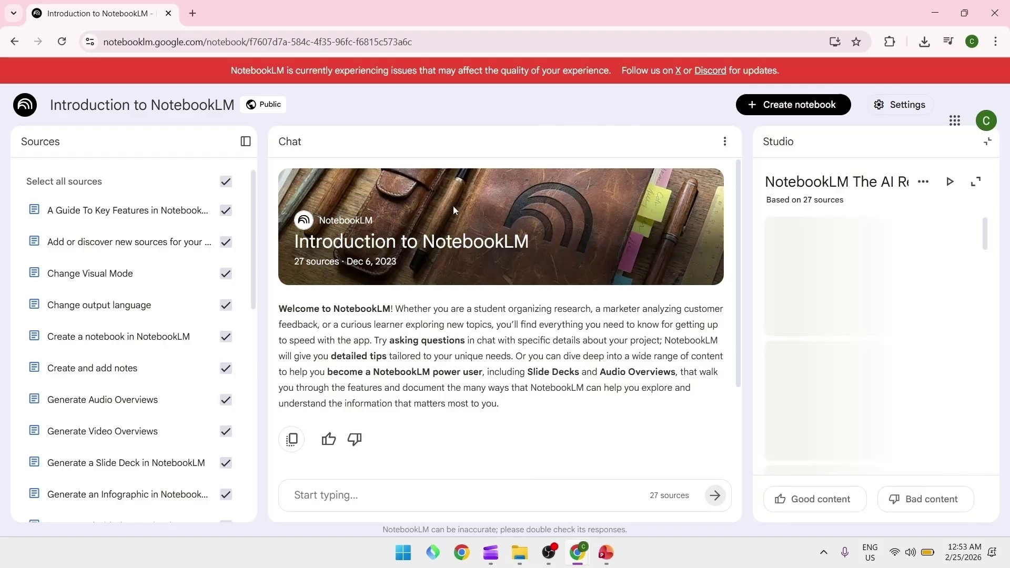
left_click(836, 266)
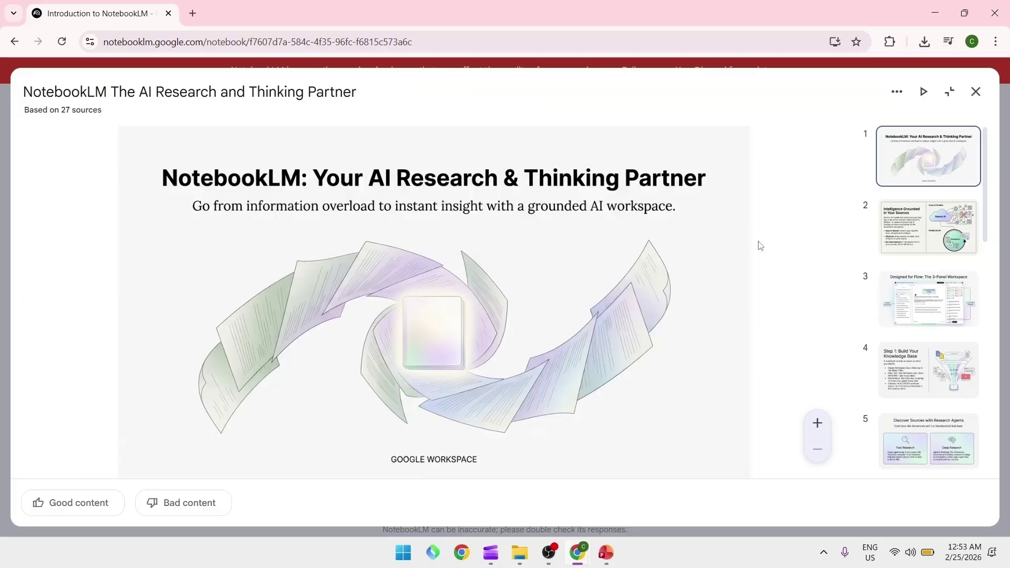
left_click(915, 239)
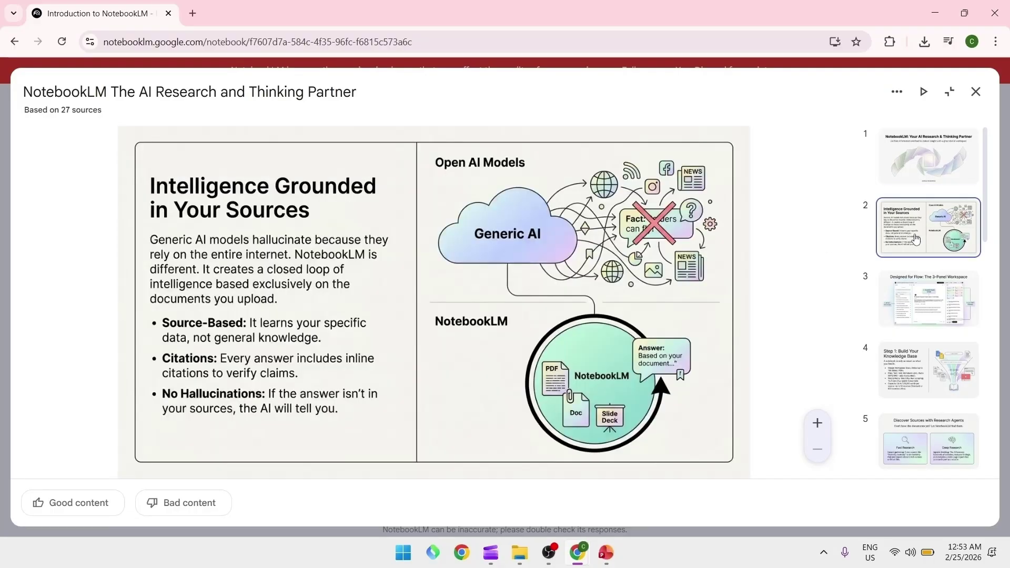
left_click(916, 319)
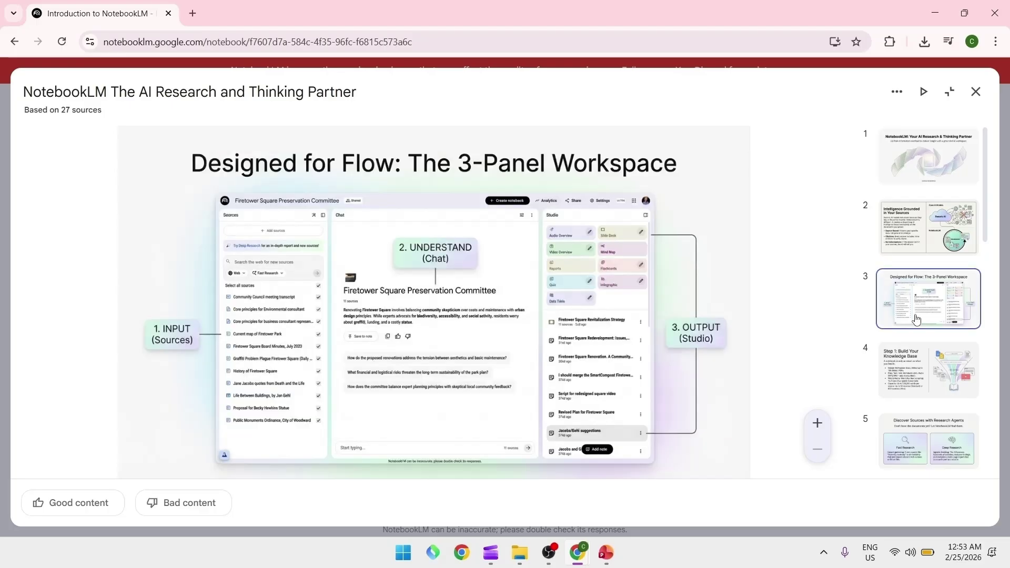
left_click(926, 398)
scroll(931, 376, "down", 2)
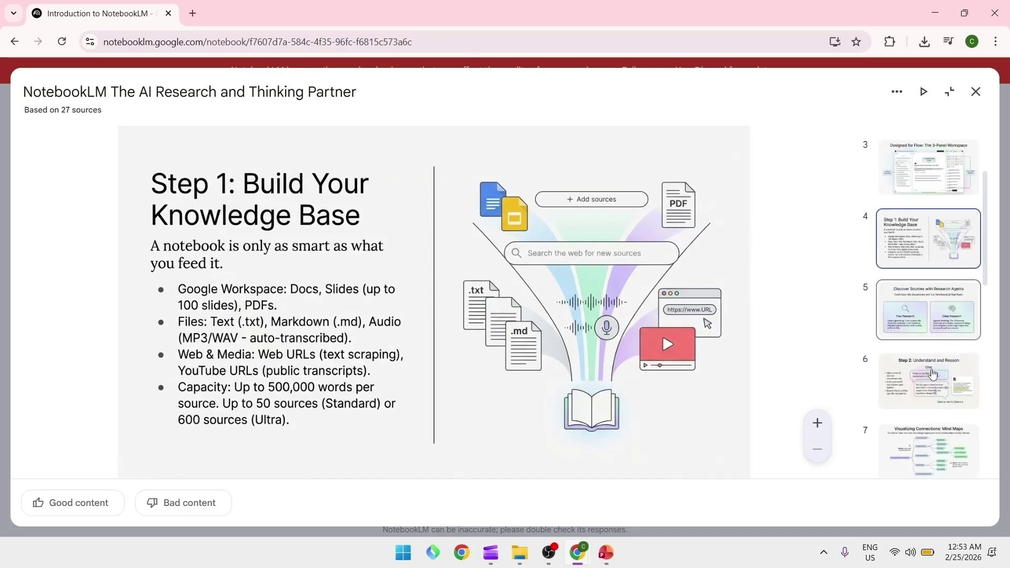
scroll(933, 373, "down", 3)
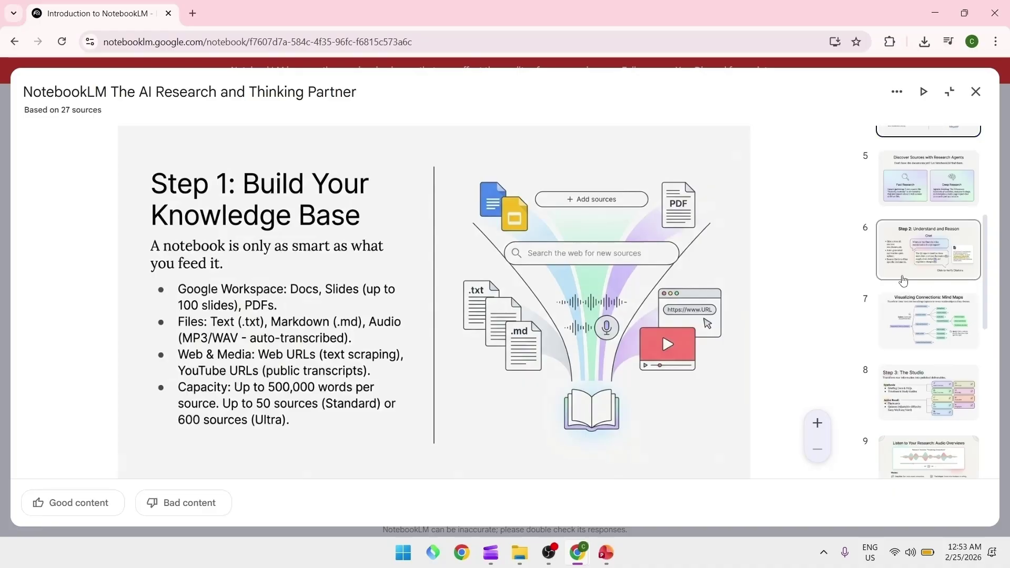
scroll(921, 295, "down", 6)
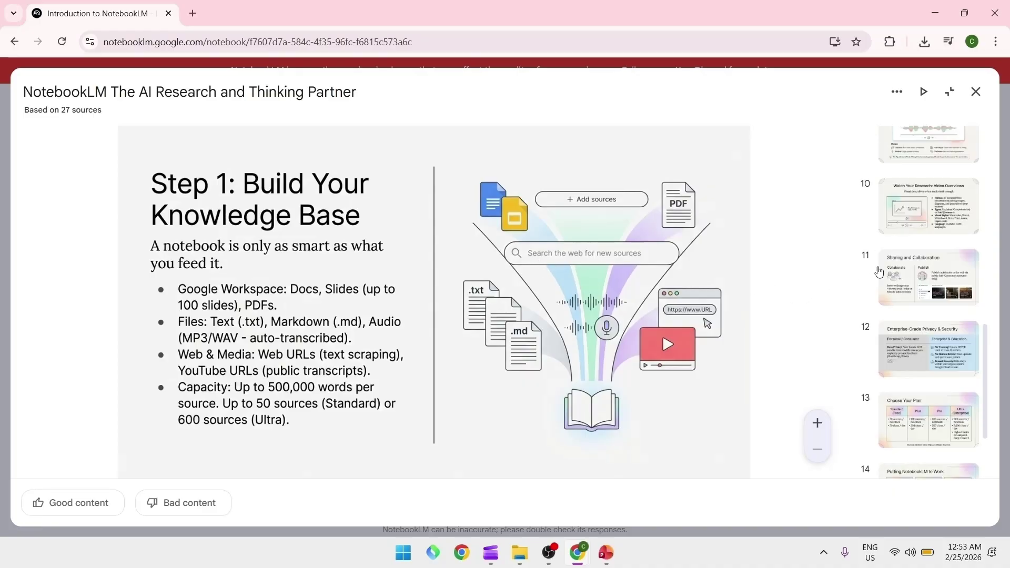
scroll(904, 266, "down", 2)
Review slides 2 to 4 of the deck again and close the large viewer.
key("Left")
key("Left")
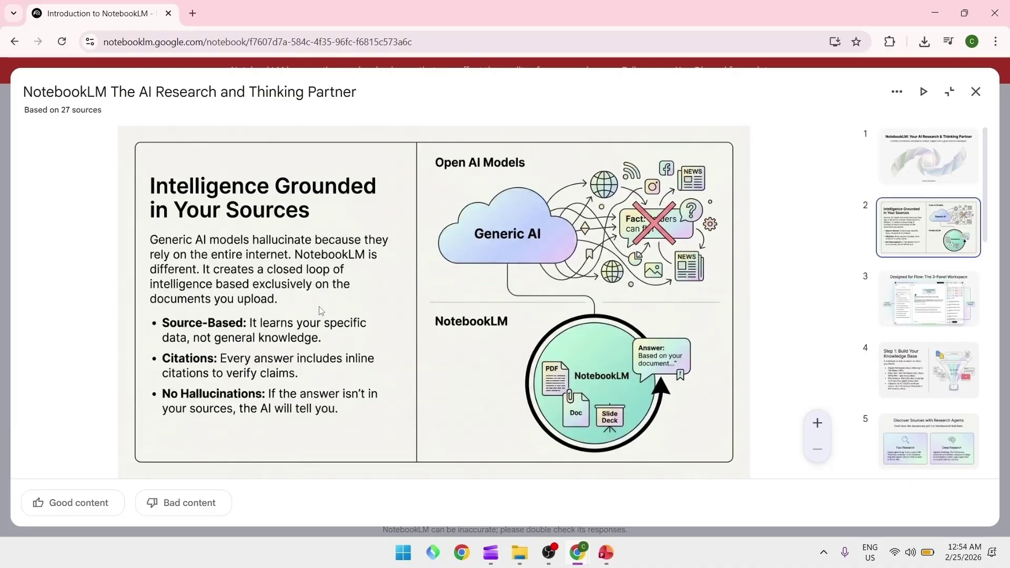
left_click(932, 311)
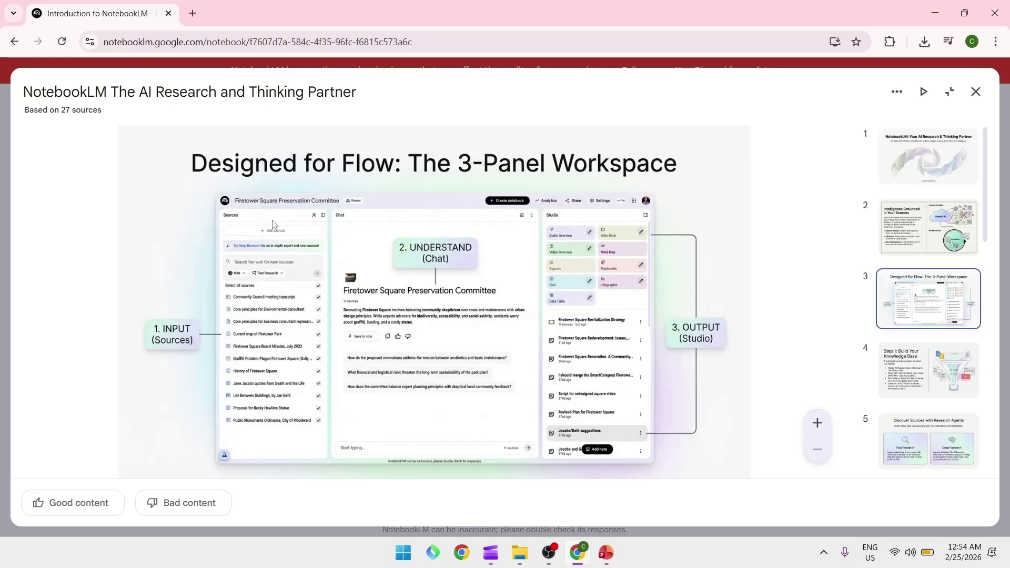
scroll(933, 337, "down", 1)
left_click(932, 326)
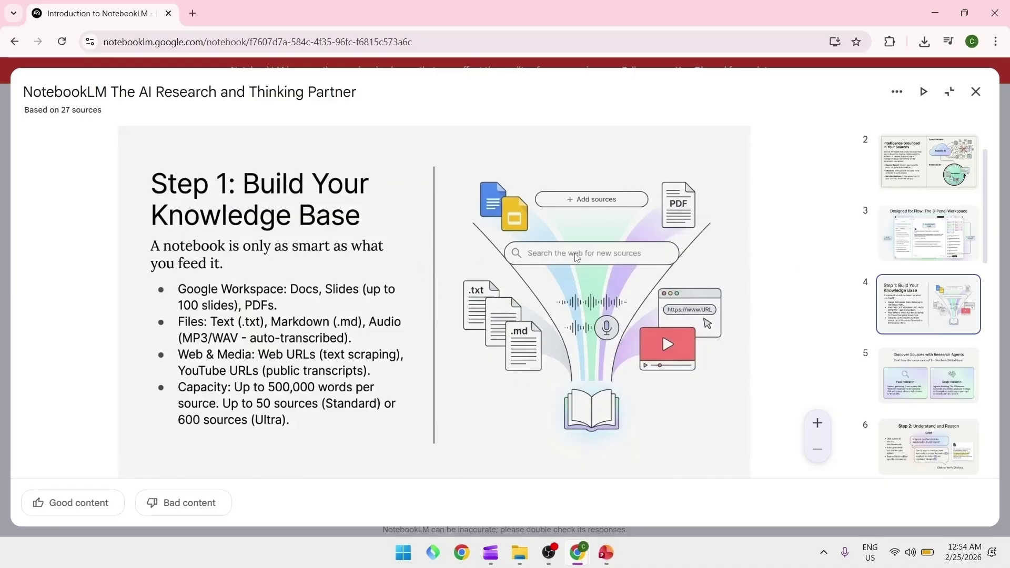
left_click(980, 103)
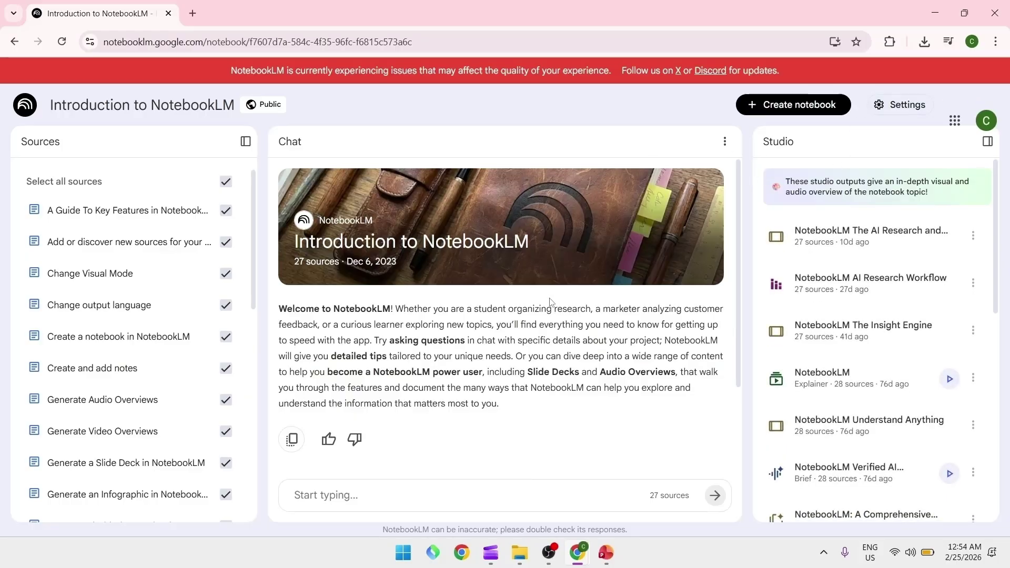
Download the "NotebookLM The AI Research and Thinking Partner" deck as a PowerPoint (.pptx) file and check the recent downloads.
left_click(867, 238)
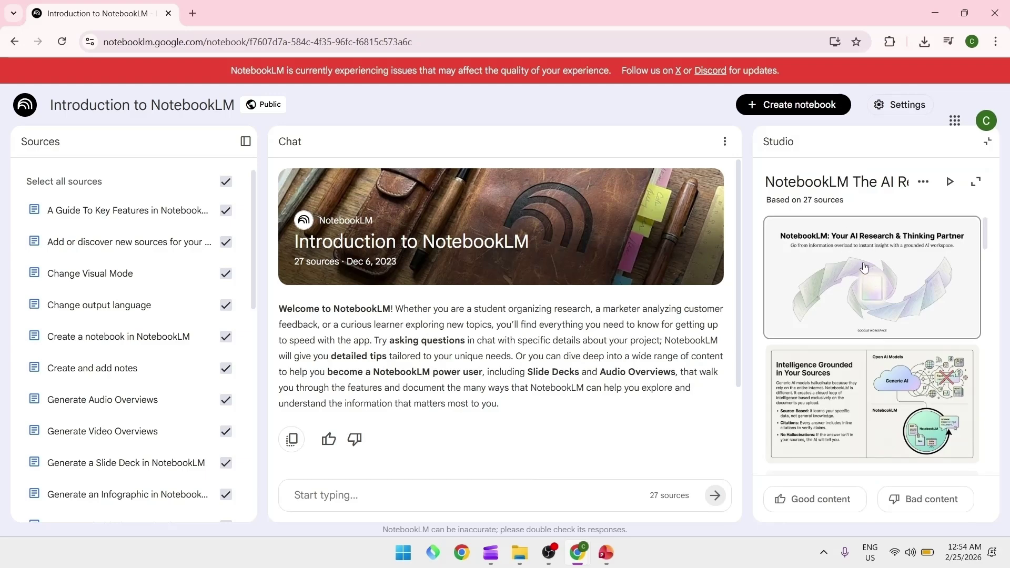
left_click(925, 185)
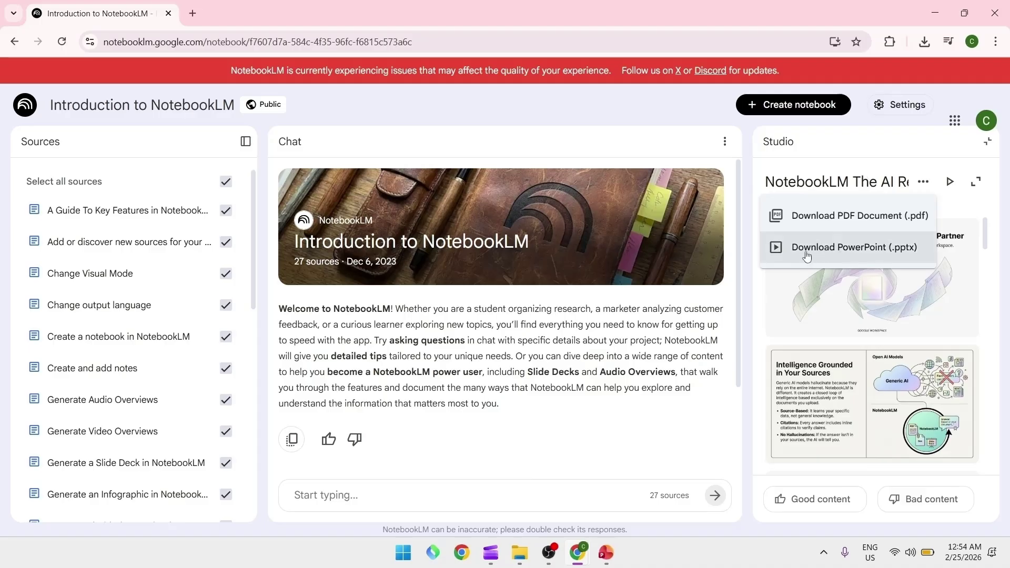
left_click(861, 259)
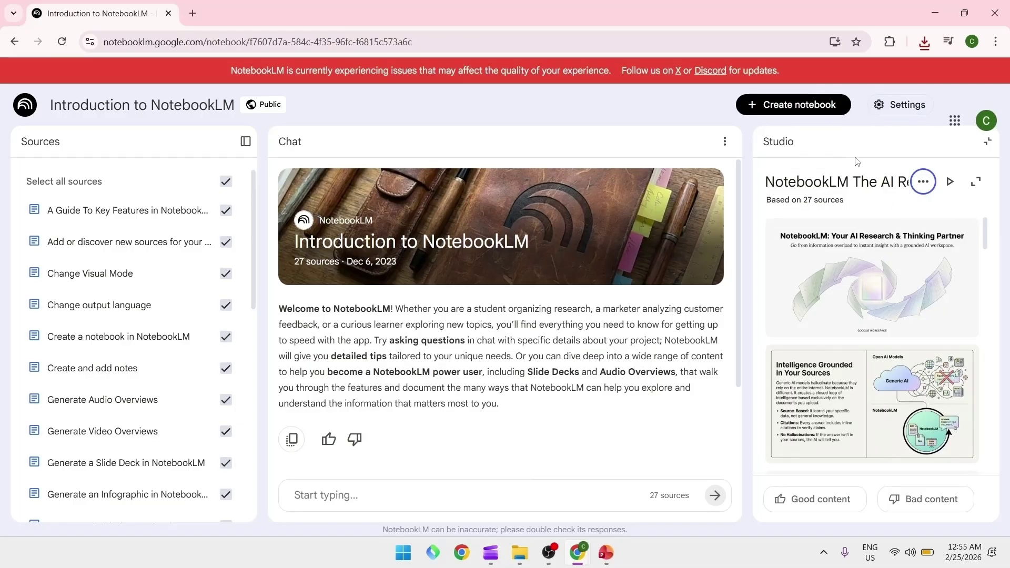
left_click(926, 43)
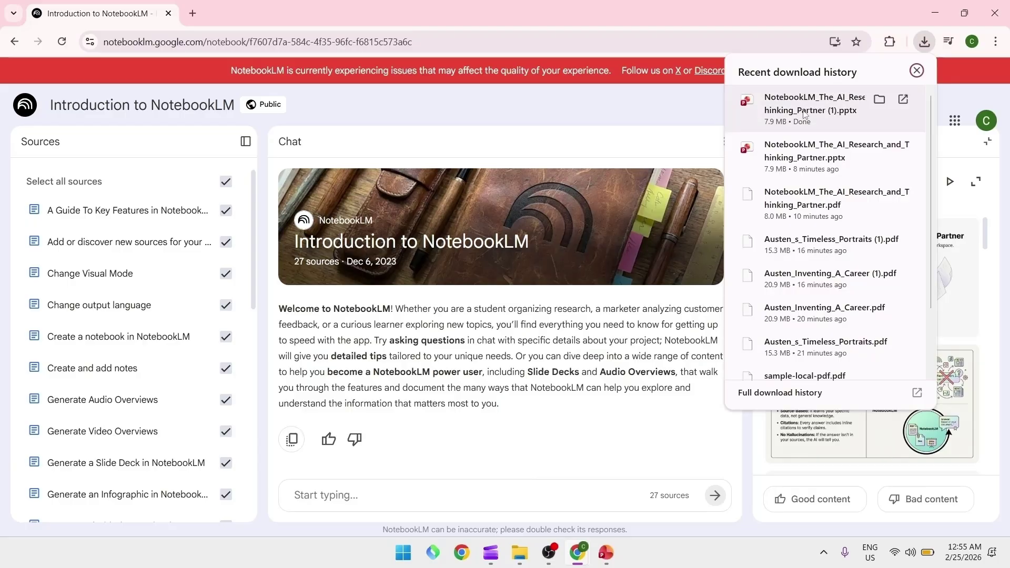
left_click(921, 47)
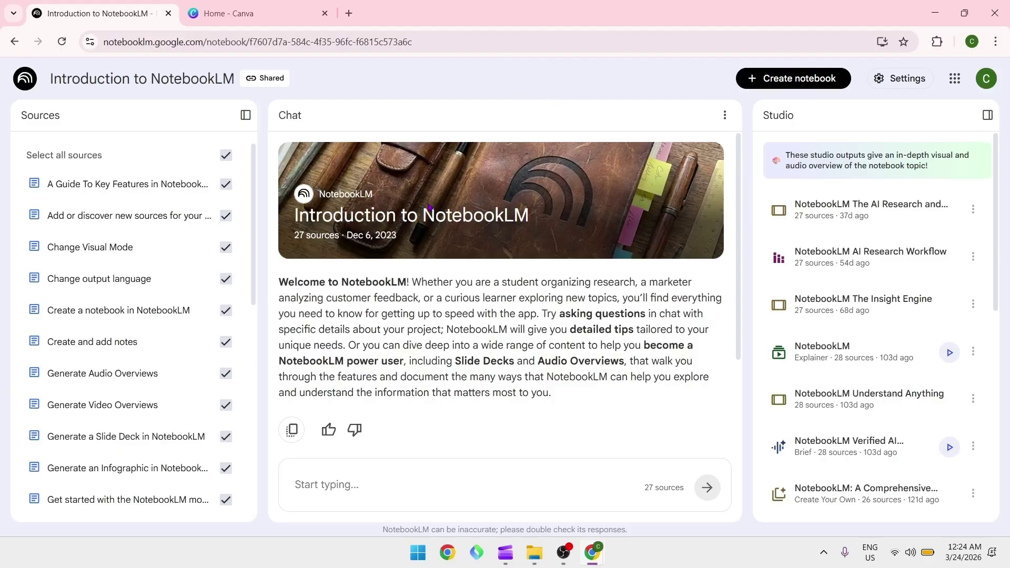
Switch to Canva and upload the NotebookLM_The_AI_Research_and_Thinking_Partner.pptx file as a new design.
key("ctrl+Tab")
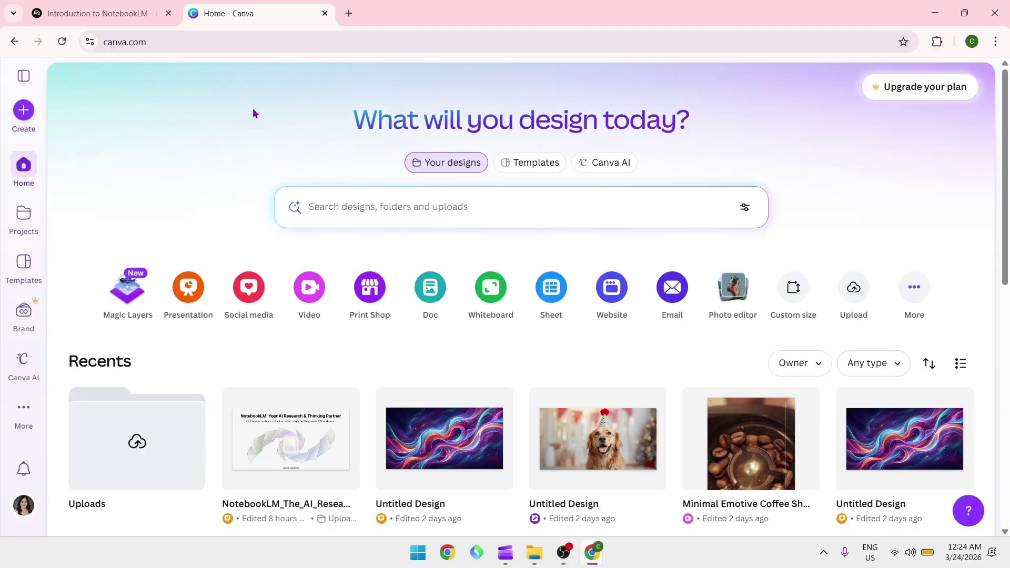
left_click(226, 44)
left_click(226, 44)
left_click(254, 121)
left_click(24, 110)
type("+")
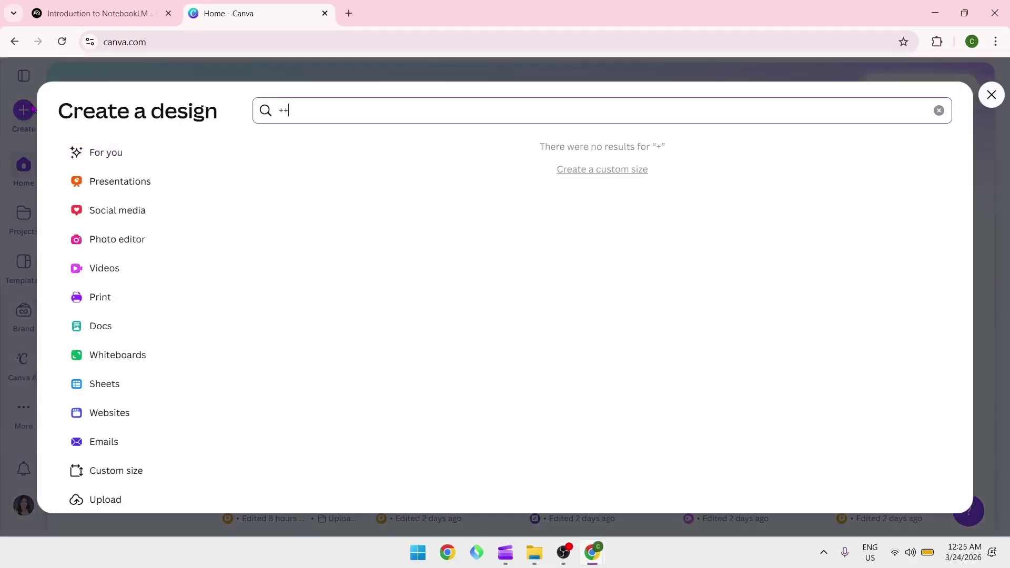
type("+")
left_click(104, 501)
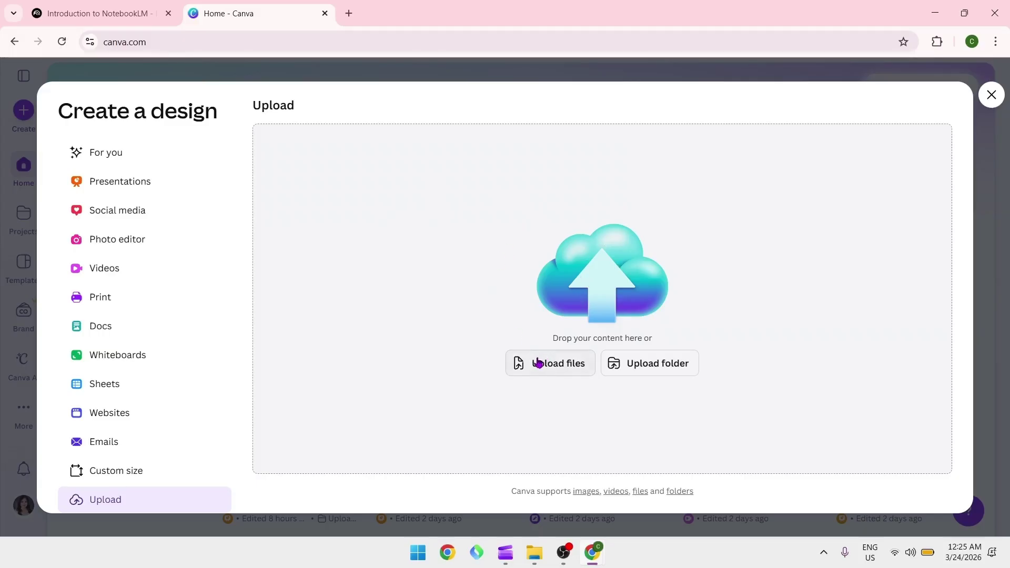
left_click(552, 367)
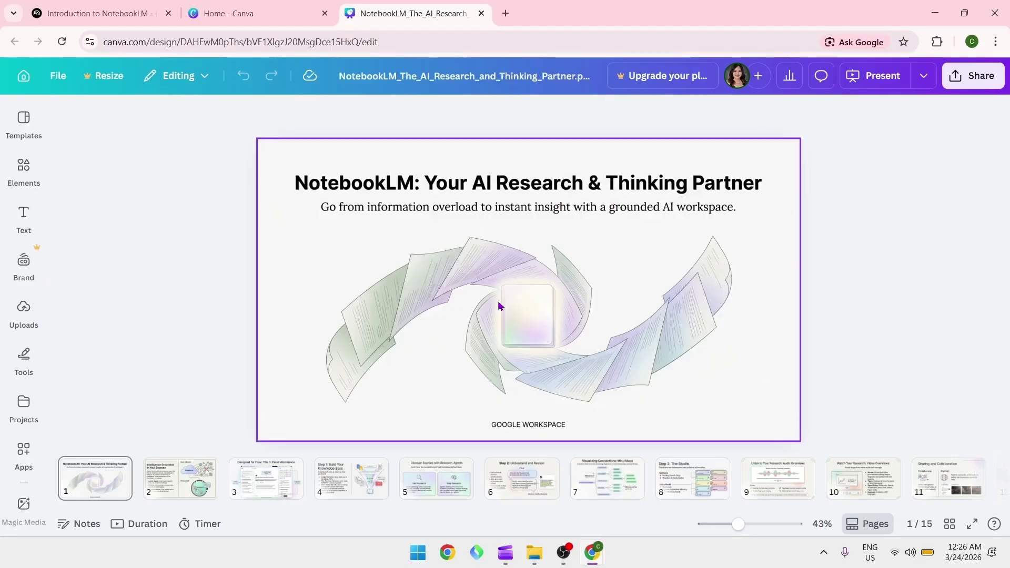
Extract all text from the first slide's image as editable text with Grab Text.
left_click(594, 282)
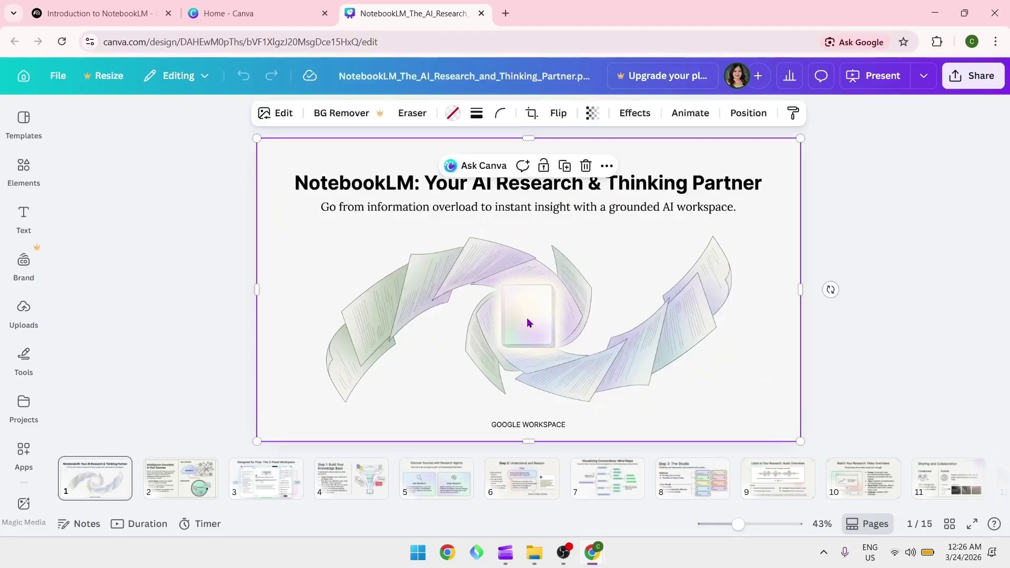
left_click(275, 121)
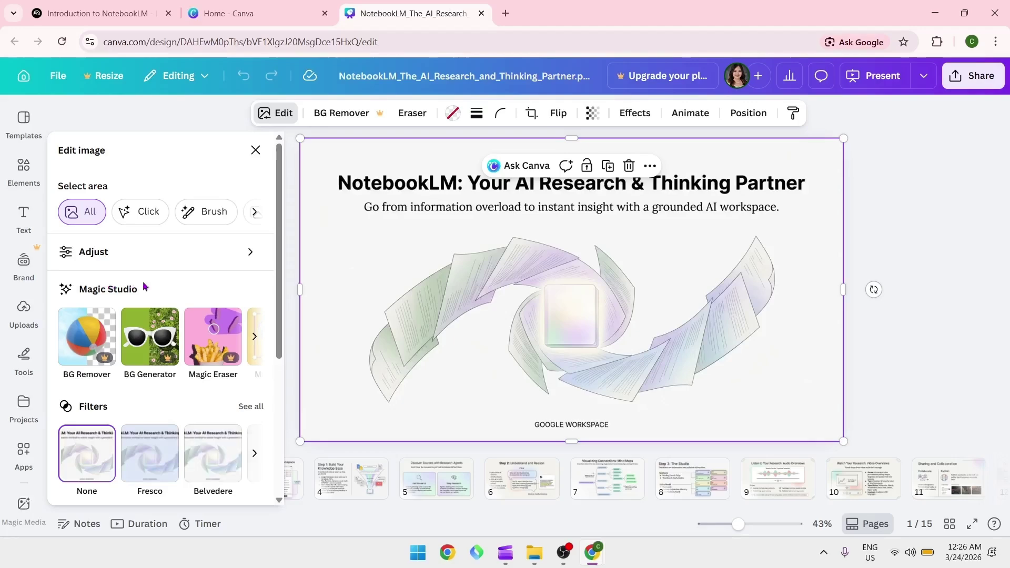
left_click(255, 342)
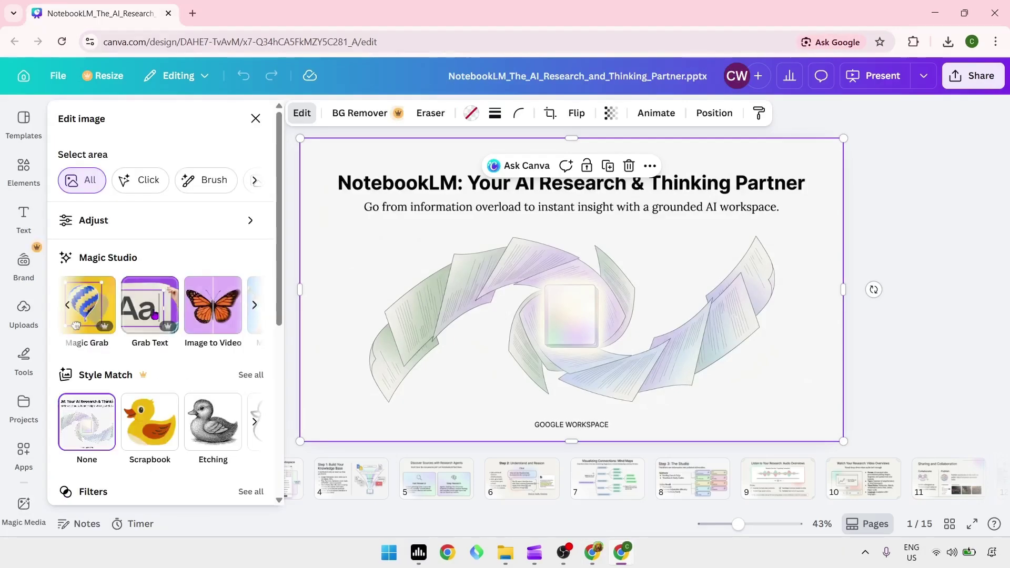
left_click(146, 315)
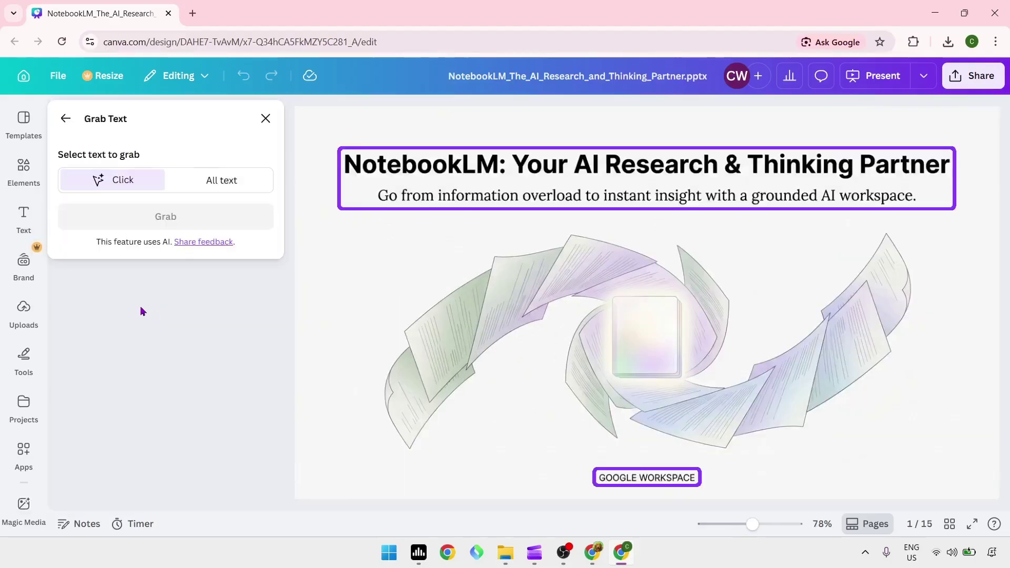
left_click(475, 178)
left_click(641, 483)
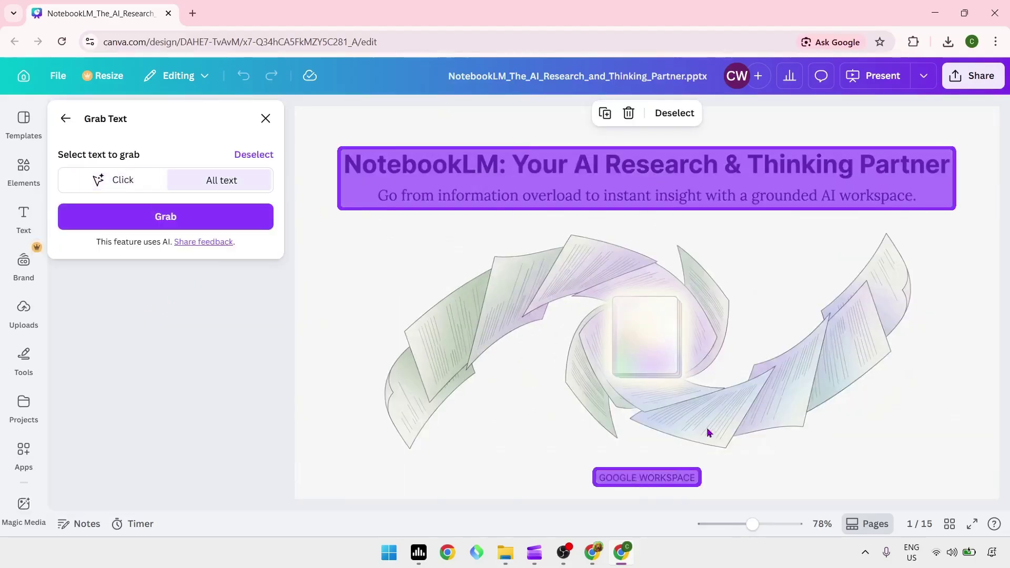
left_click(123, 179)
left_click(241, 183)
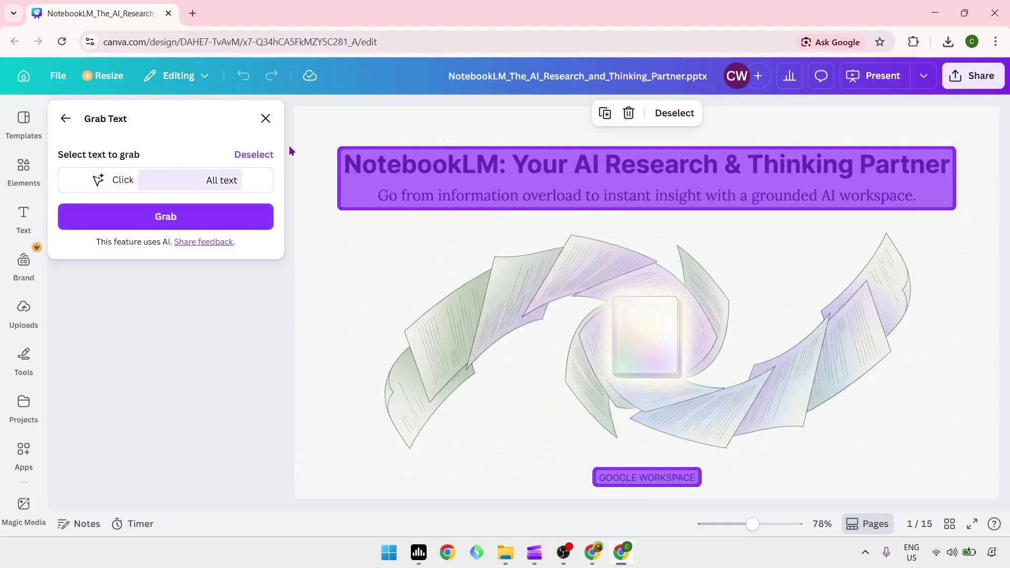
left_click(168, 217)
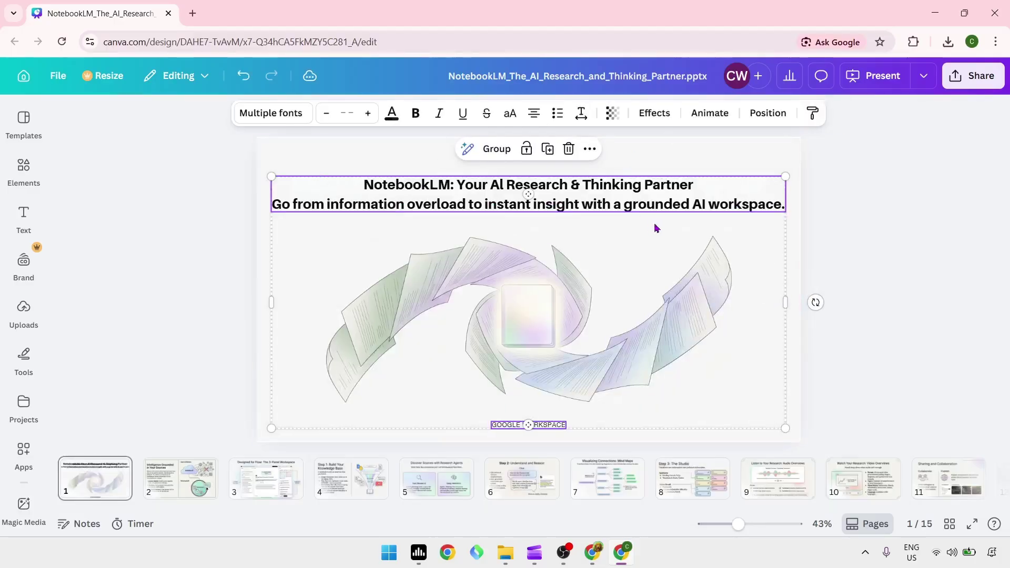
Try moving the extracted text boxes slightly up and to the left on the first slide.
mouse_move(670, 223)
left_mouse_down()
mouse_move(690, 199)
mouse_move(647, 216)
mouse_move(670, 176)
mouse_move(598, 181)
mouse_move(658, 197)
mouse_move(656, 208)
left_mouse_up()
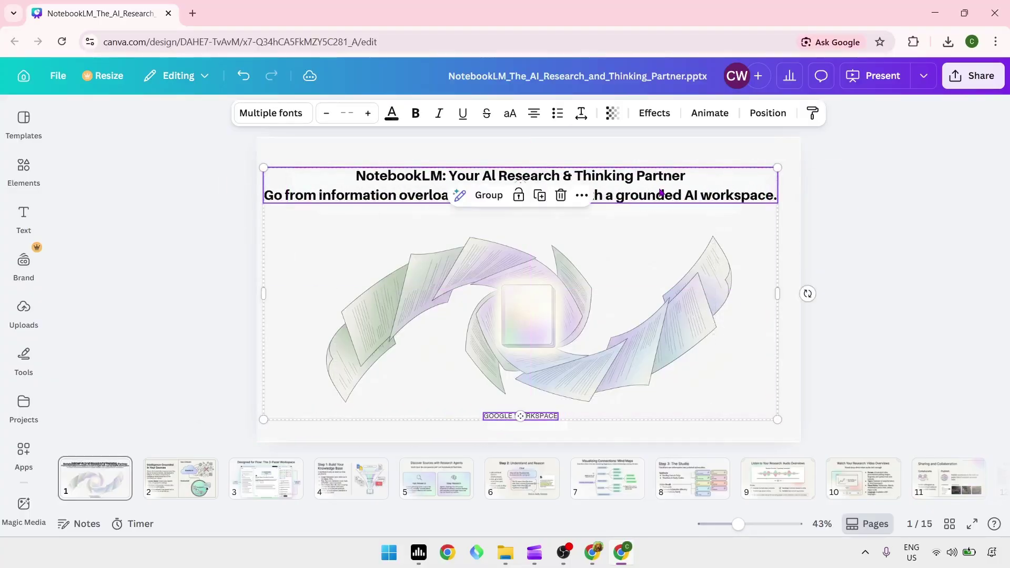
left_click(526, 298)
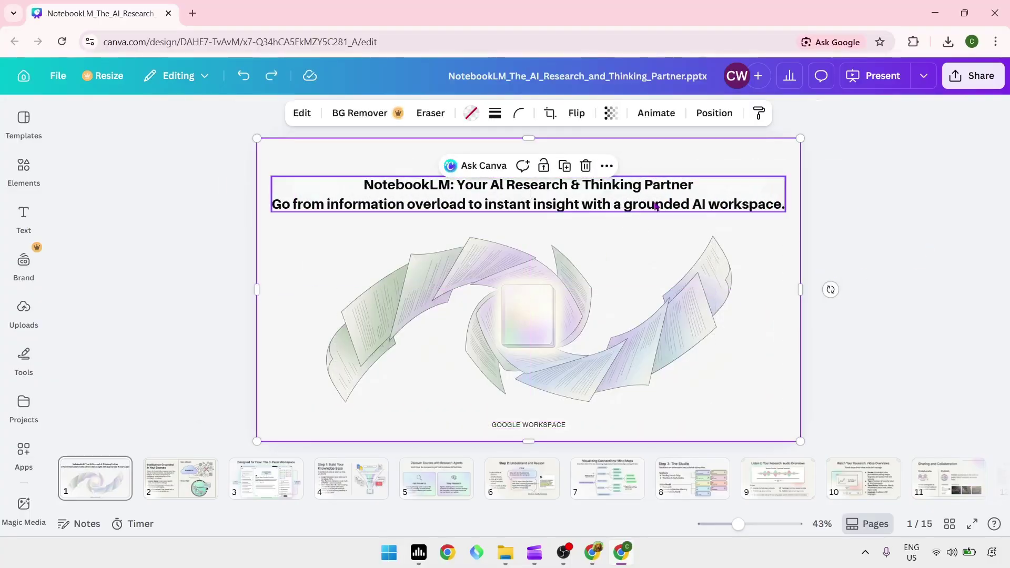
left_click(913, 187)
Start Grab Text on the image of slide 2, "Intelligence Grounded in Your Sources".
left_click(180, 479)
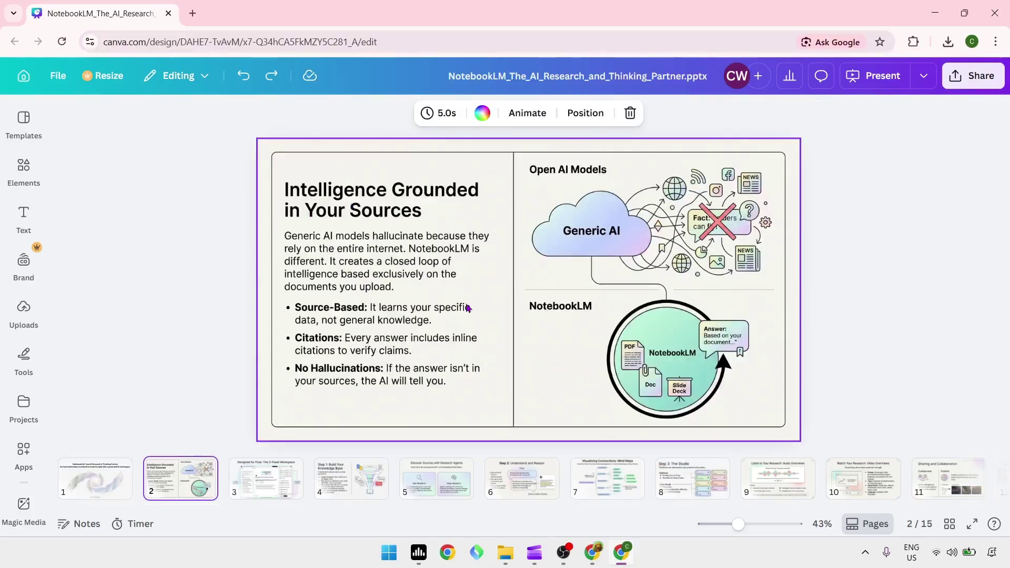
left_click(438, 227)
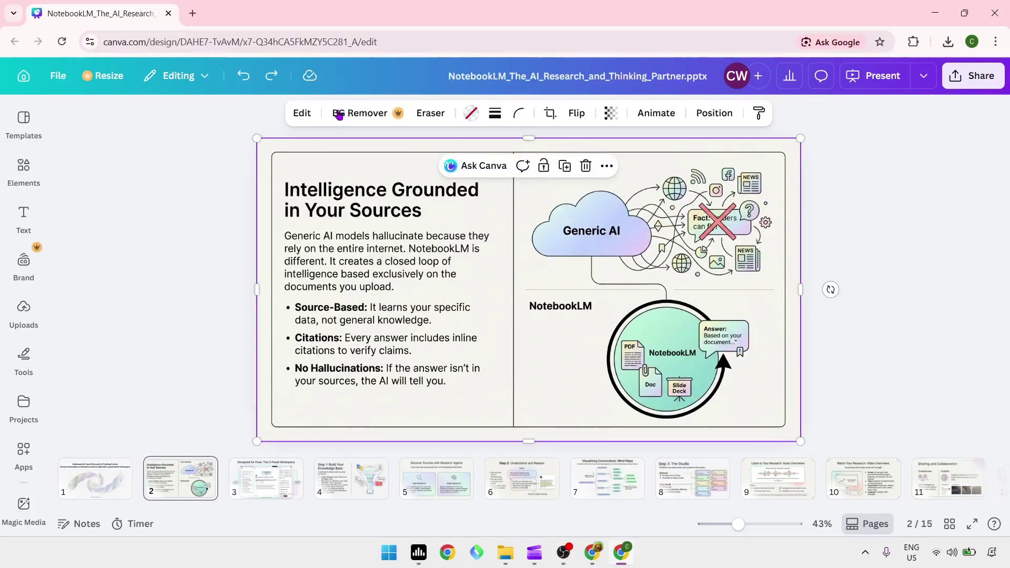
left_click(303, 113)
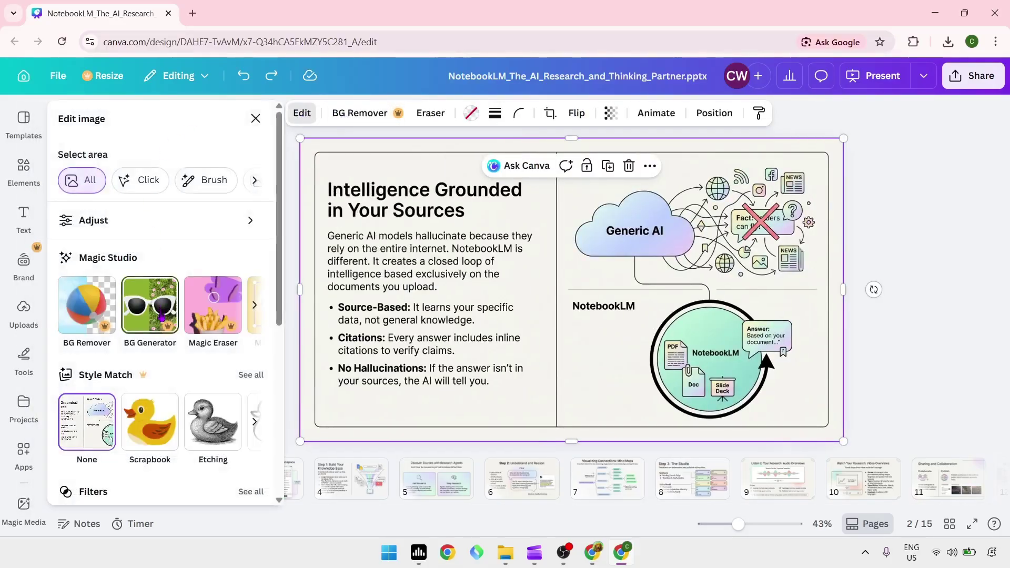
left_click(255, 305)
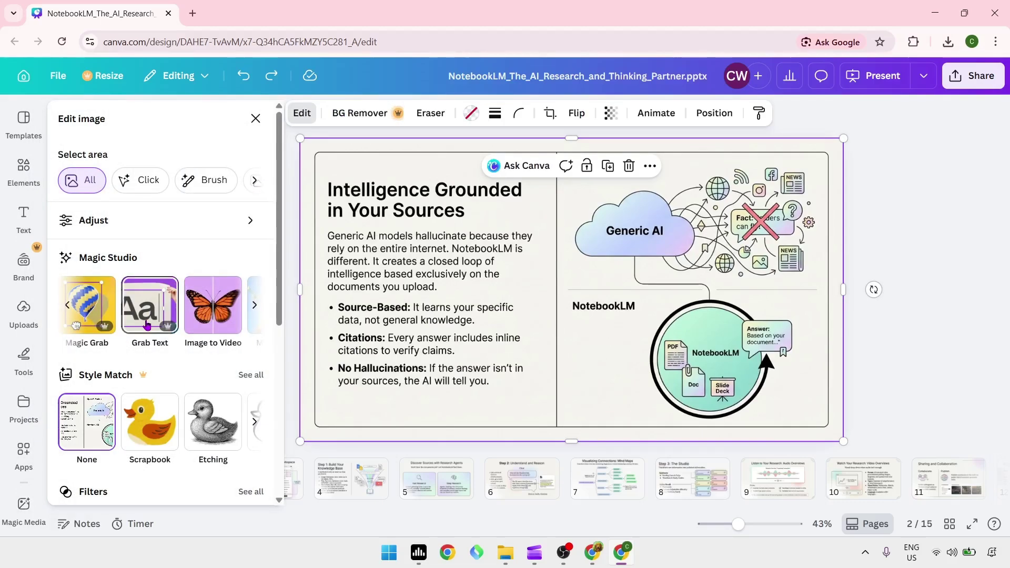
left_click(144, 316)
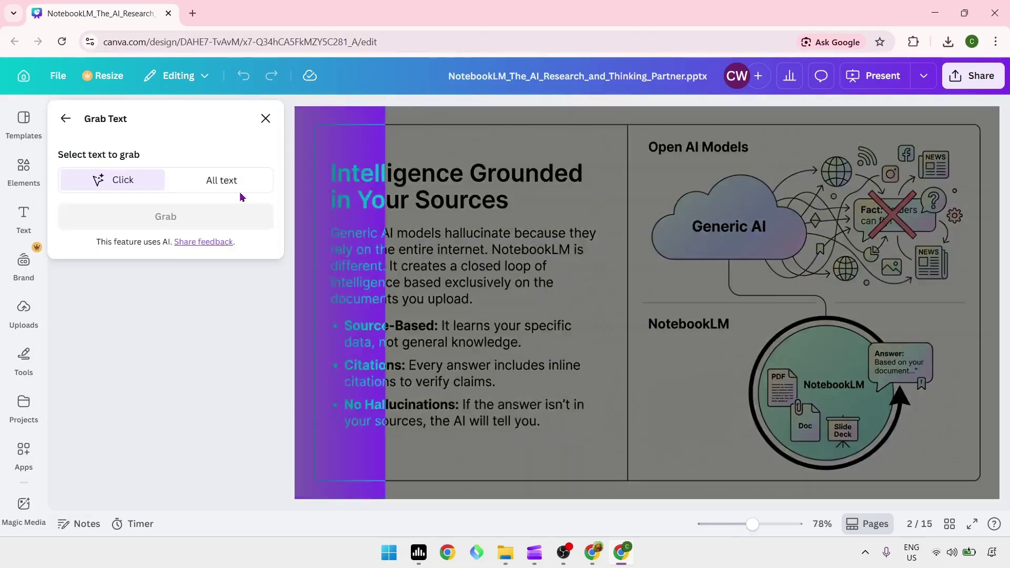